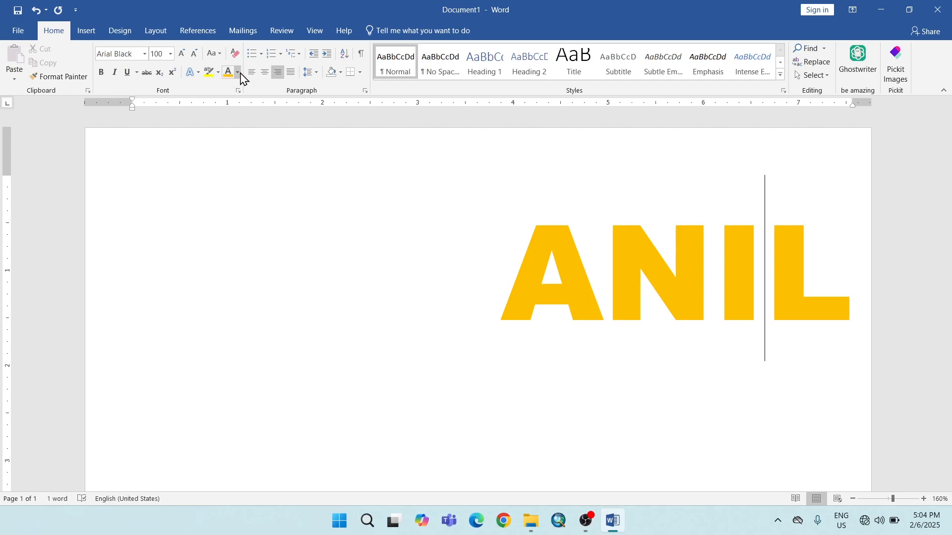
# Color the large word black, and apply the preset text effect with white fill, orange outline and hard orange shadow to it.
pyautogui.click(238, 73)
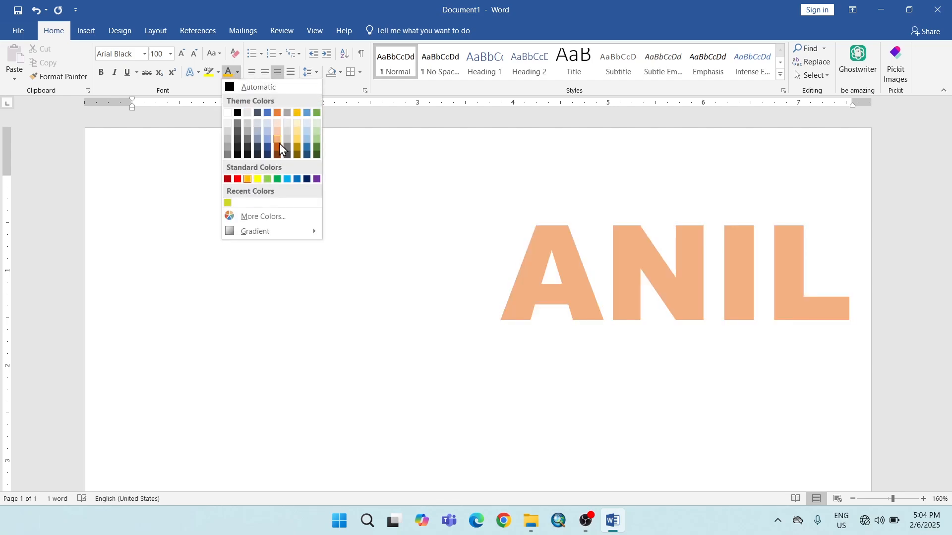
pyautogui.click(238, 113)
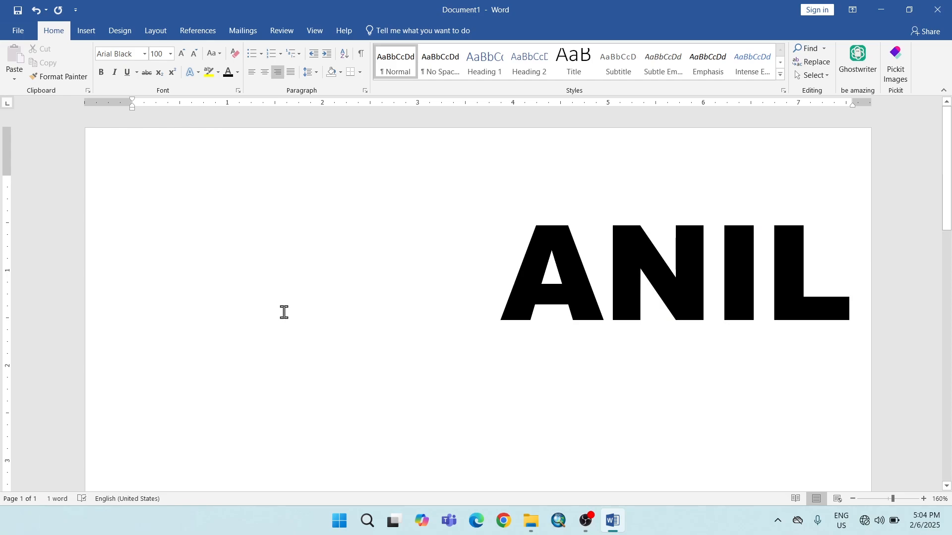
pyautogui.moveTo(515, 279); pyautogui.dragTo(836, 271)
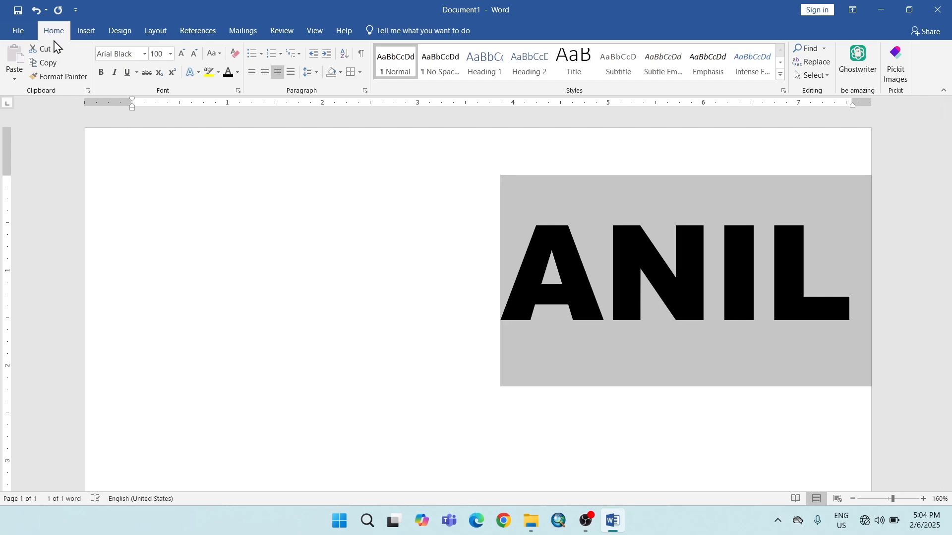
pyautogui.click(195, 76)
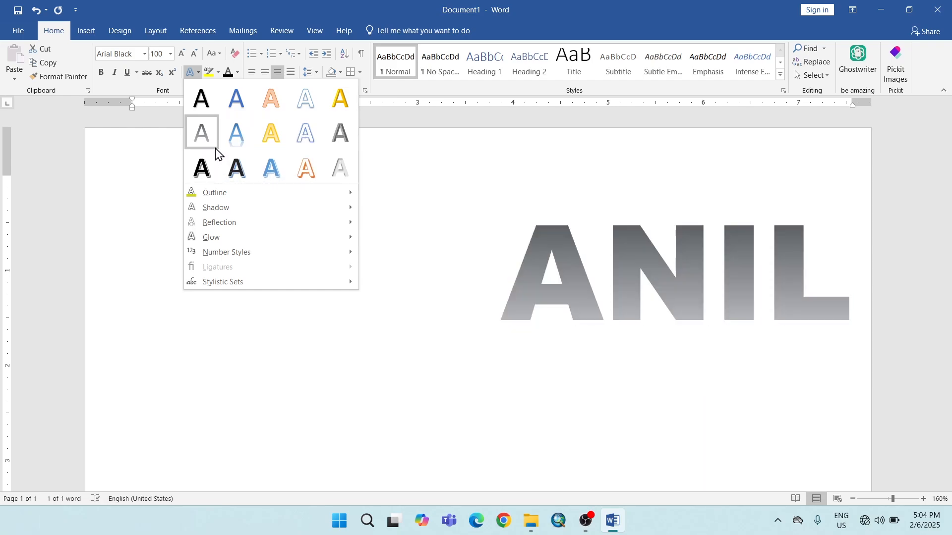
pyautogui.click(293, 158)
# Give the word's letters a dark red outline, and remove it with No Outline.
pyautogui.click(192, 72)
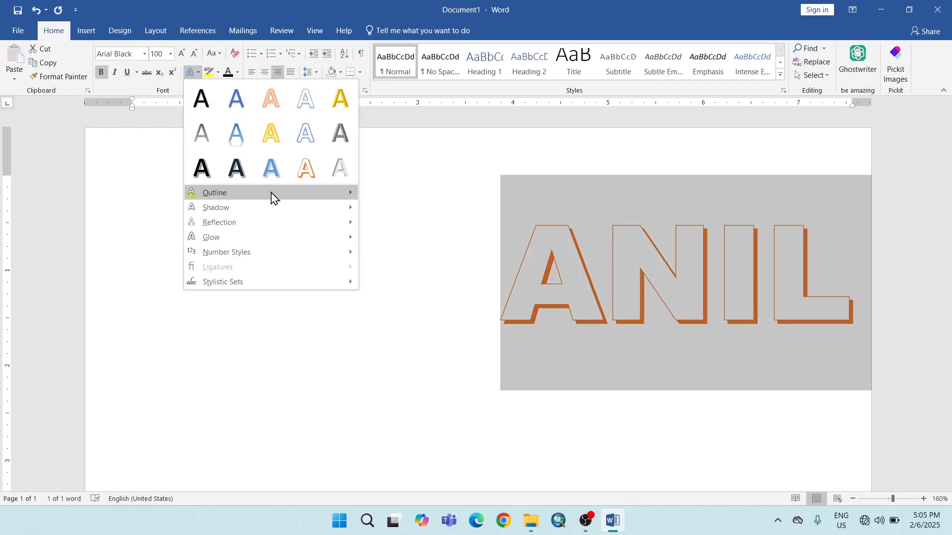
pyautogui.moveTo(276, 196)
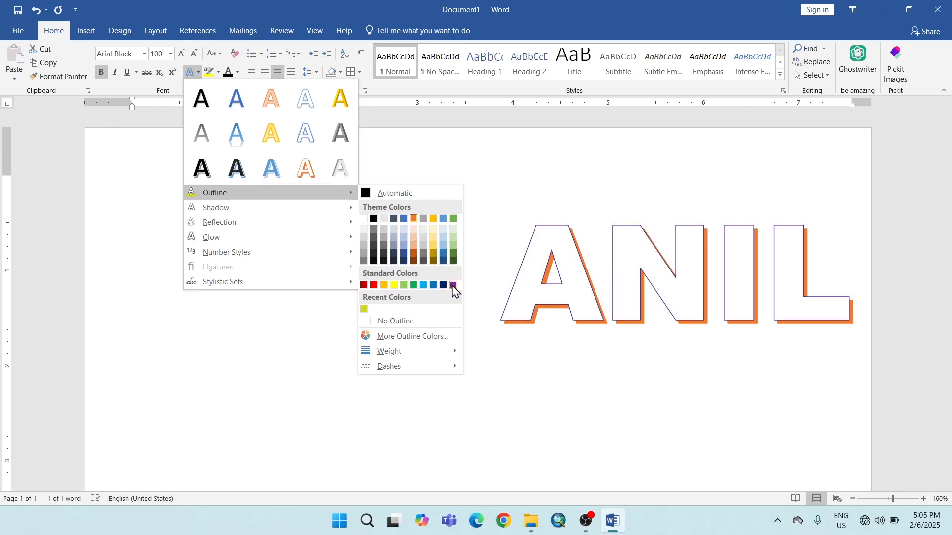
pyautogui.click(365, 286)
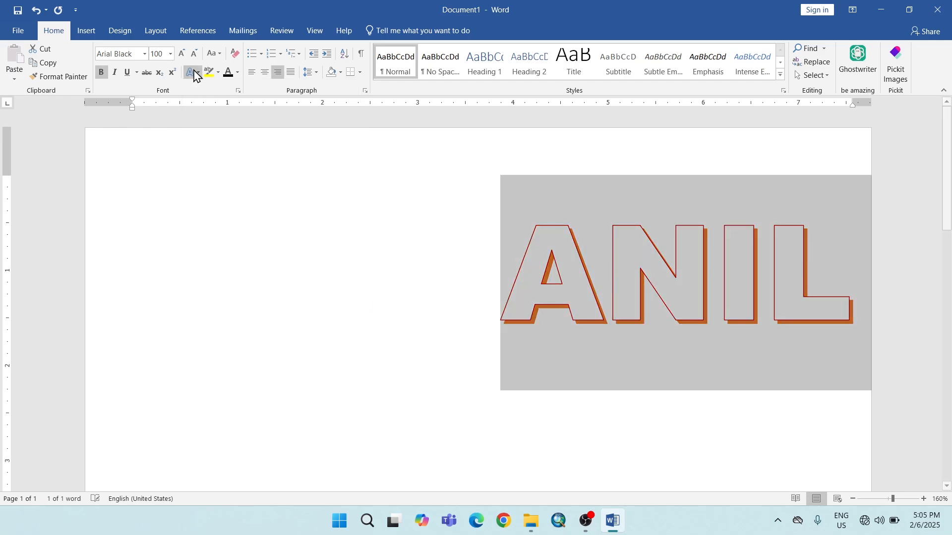
pyautogui.click(192, 71)
pyautogui.moveTo(315, 201)
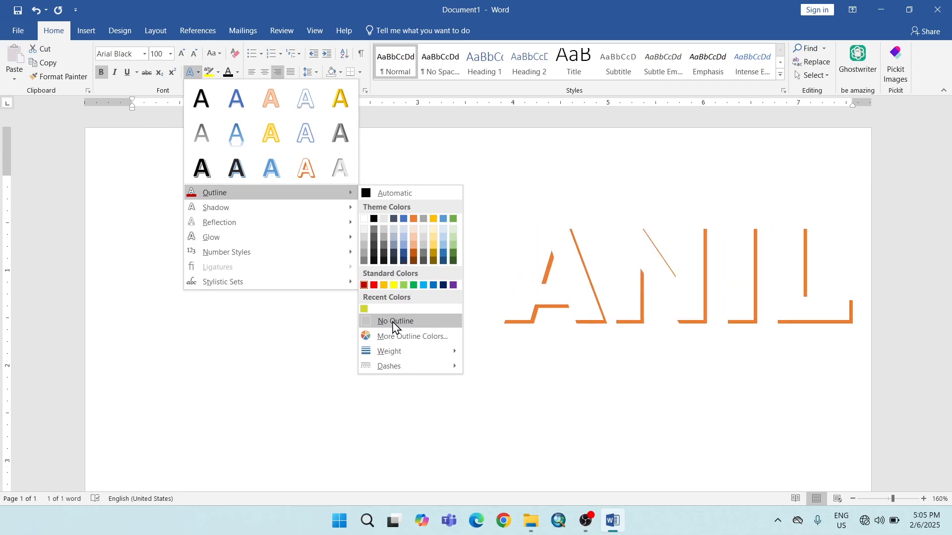
pyautogui.click(394, 322)
# Apply a custom dark magenta outline color to the word, picked from the color spectrum and darkened.
pyautogui.click(191, 73)
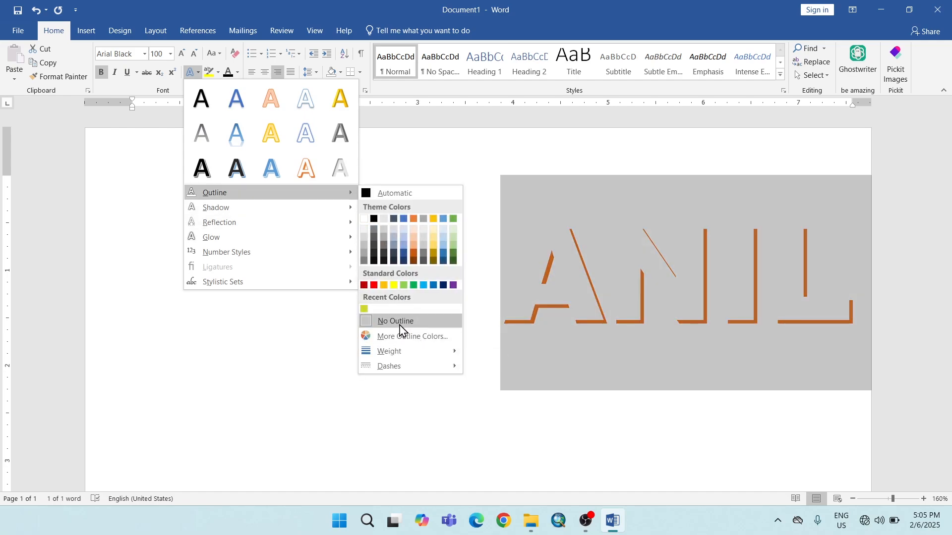
pyautogui.click(402, 337)
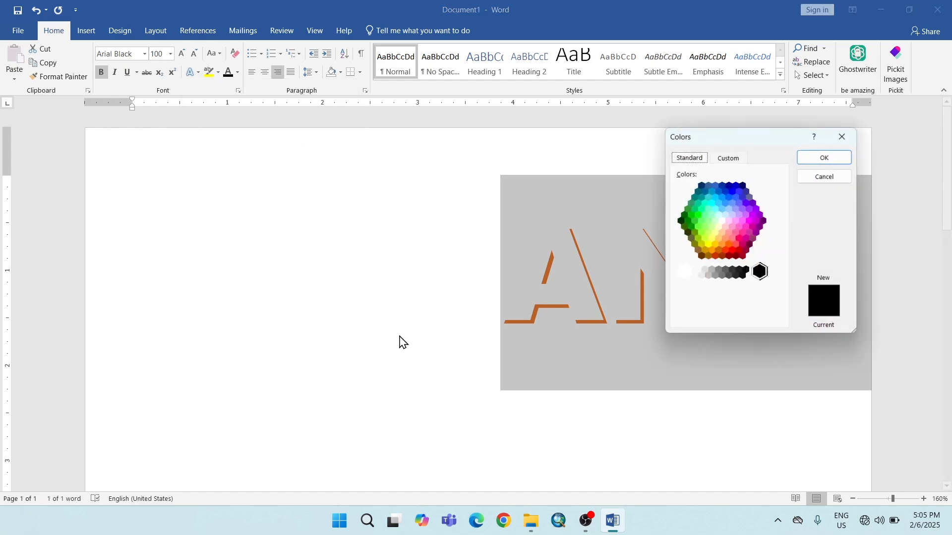
pyautogui.click(716, 211)
pyautogui.click(743, 198)
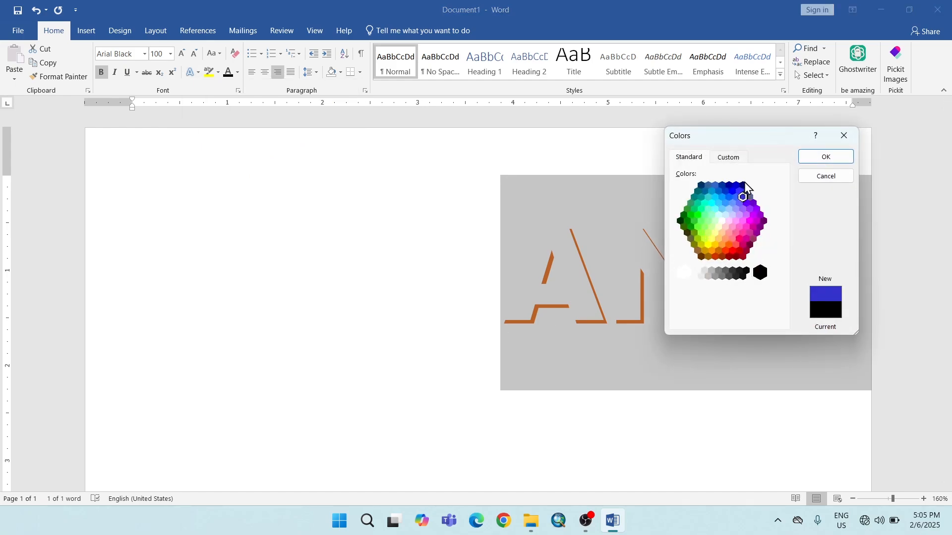
pyautogui.click(729, 158)
pyautogui.click(755, 187)
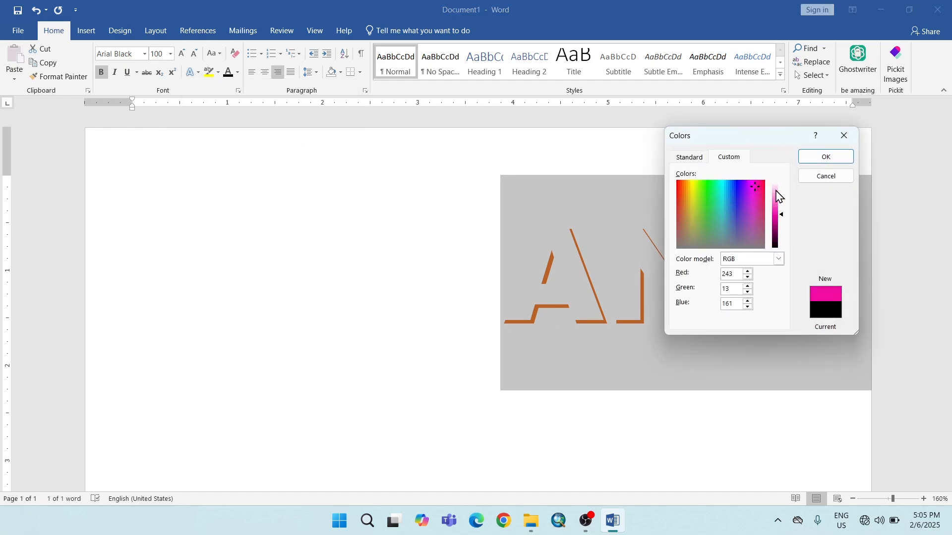
pyautogui.click(777, 236)
pyautogui.click(824, 157)
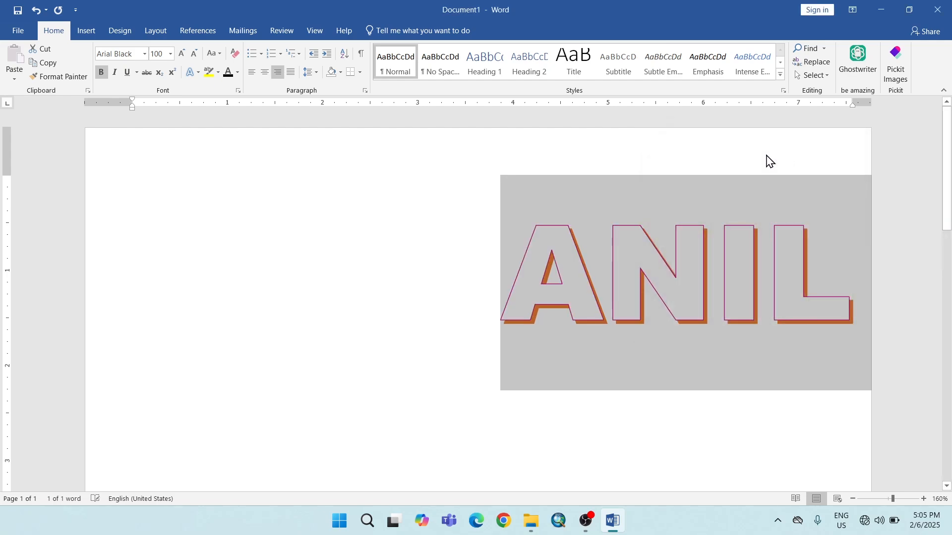
# Set the weight of the word's text outline to 2¼ pt.
pyautogui.click(191, 73)
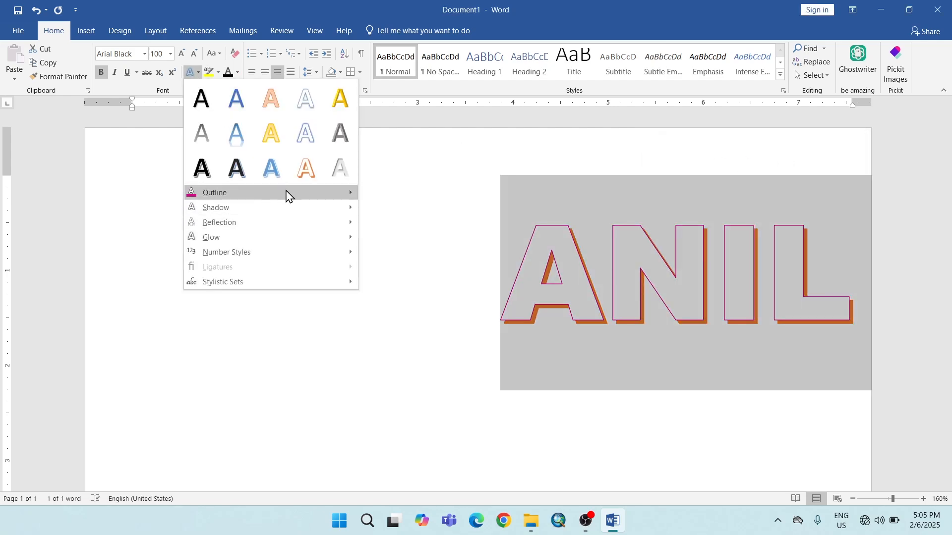
pyautogui.moveTo(323, 200)
pyautogui.moveTo(419, 352)
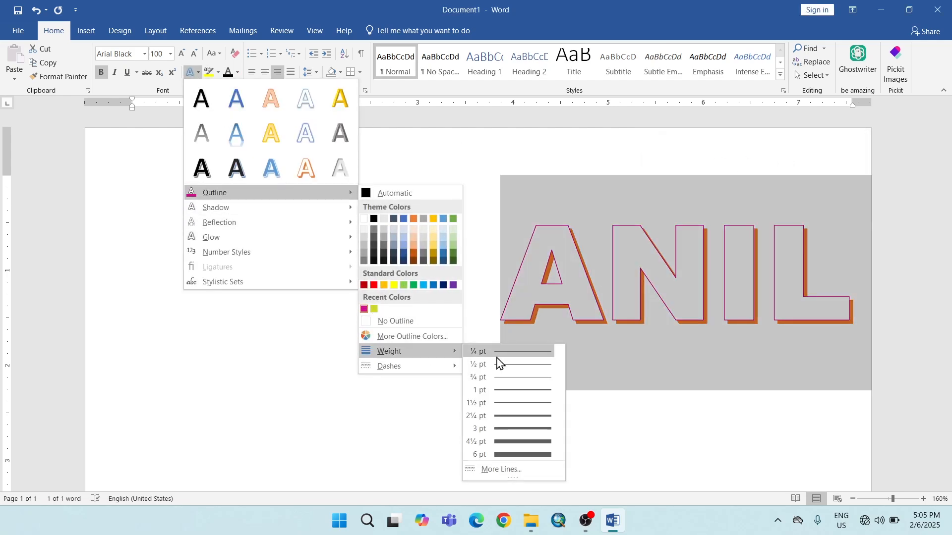
pyautogui.click(523, 415)
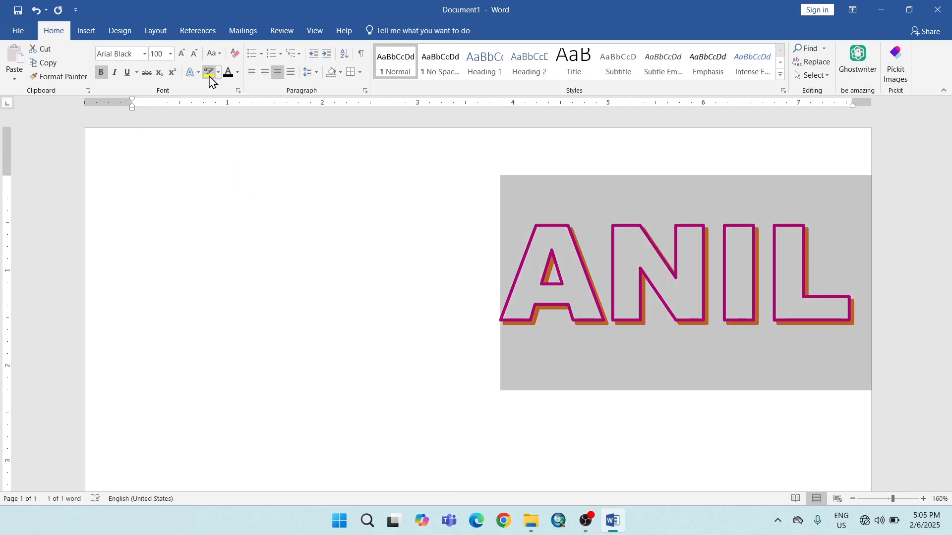
# Open the additional outline line settings, try No line and Gradient line on the word, and return to Solid line.
pyautogui.click(197, 73)
pyautogui.moveTo(278, 196)
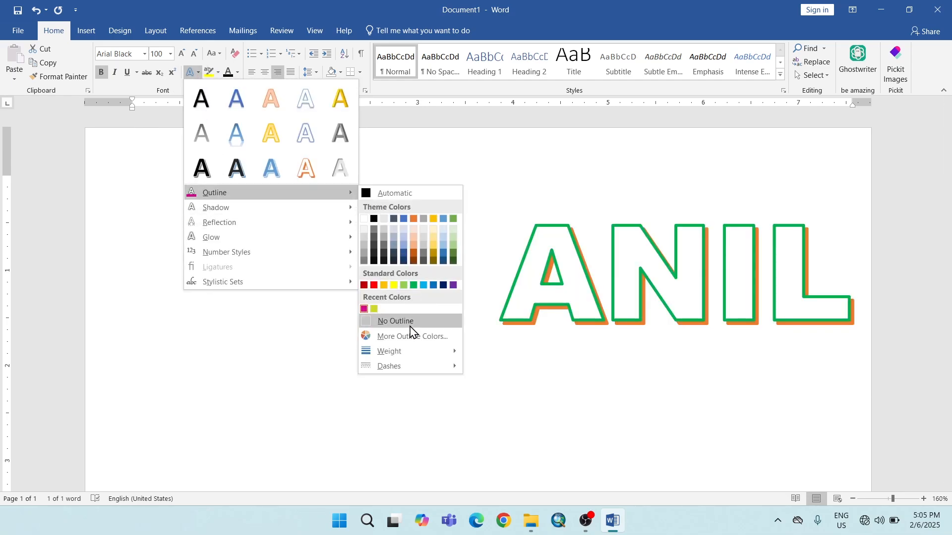
pyautogui.moveTo(431, 366)
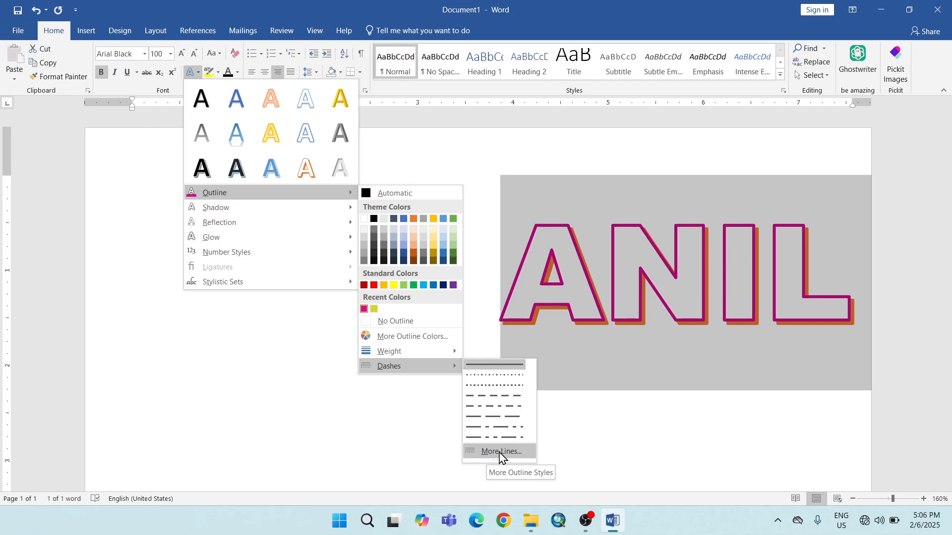
pyautogui.click(502, 452)
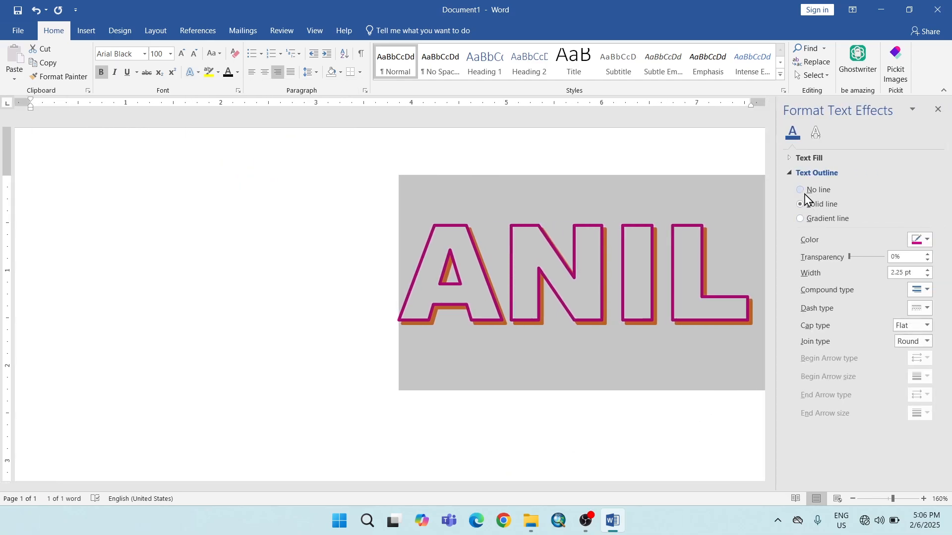
pyautogui.click(801, 191)
pyautogui.click(801, 205)
pyautogui.click(801, 219)
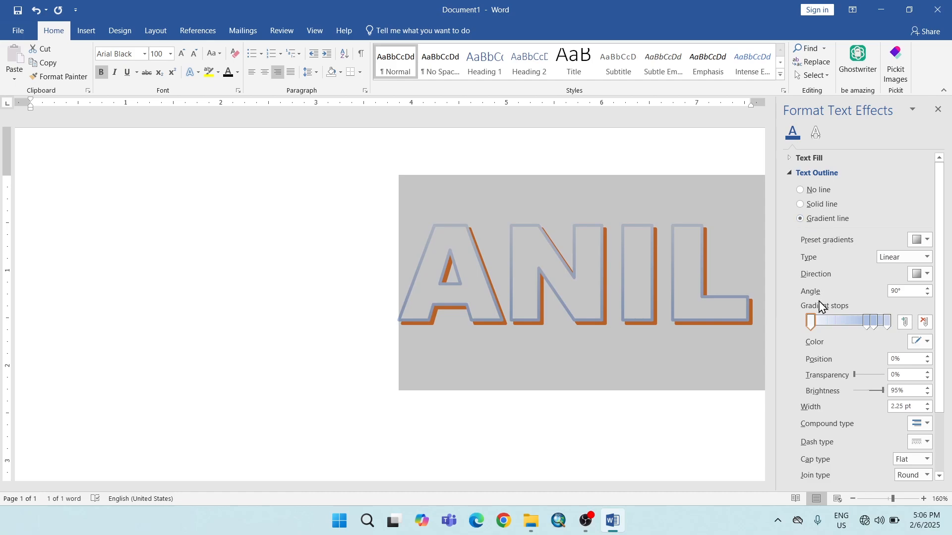
pyautogui.click(804, 209)
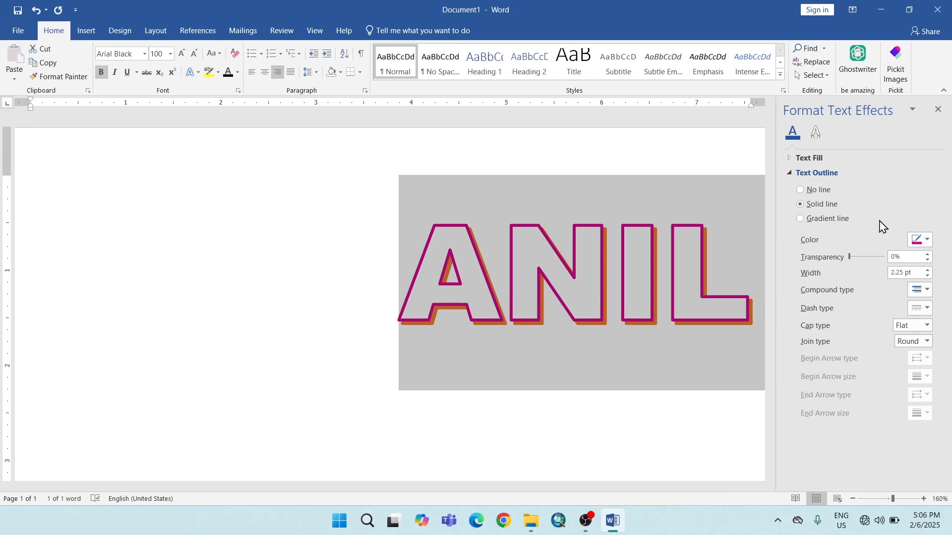
# Set the word's solid outline color to black, close the text effects settings and deselect the word.
pyautogui.click(927, 240)
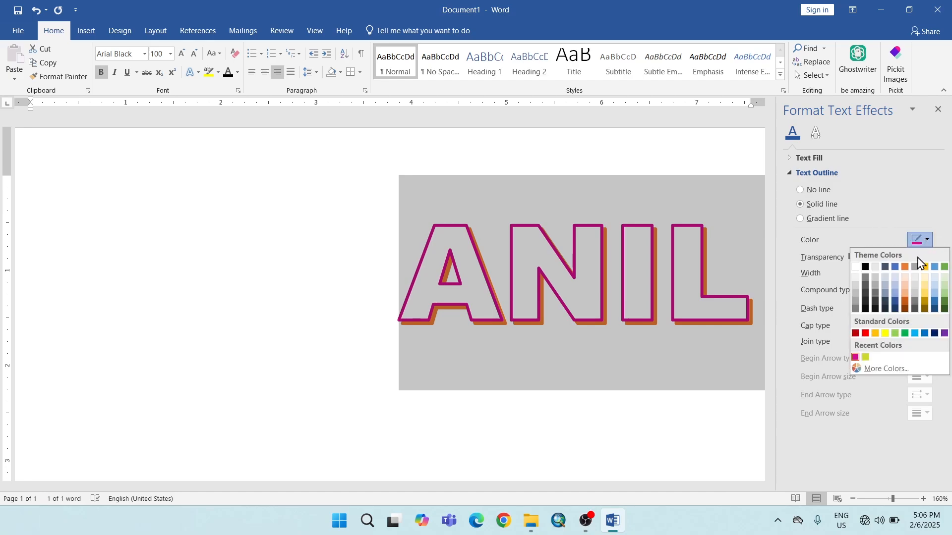
pyautogui.click(866, 267)
pyautogui.click(938, 109)
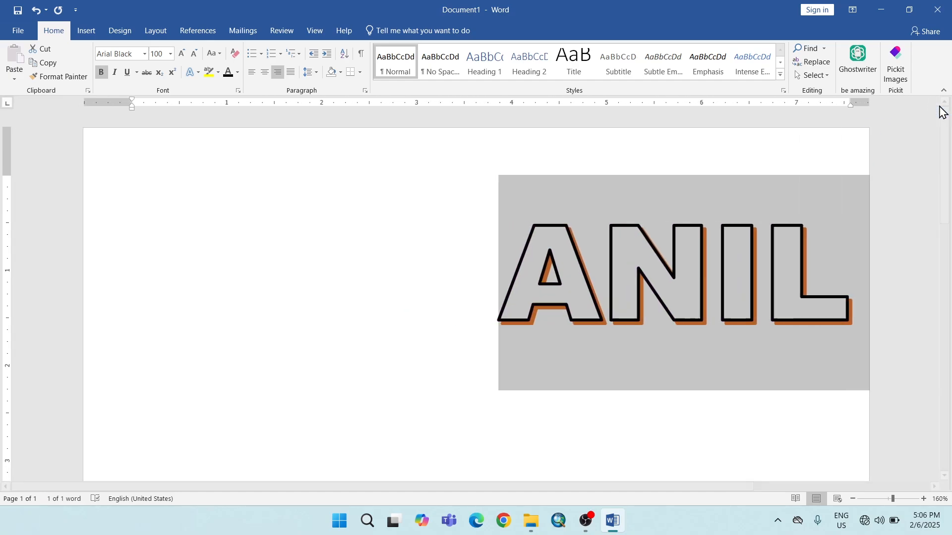
pyautogui.click(321, 307)
# Select the whole word and apply the outer shadow preset that is offset to the right.
pyautogui.moveTo(500, 304); pyautogui.dragTo(849, 271)
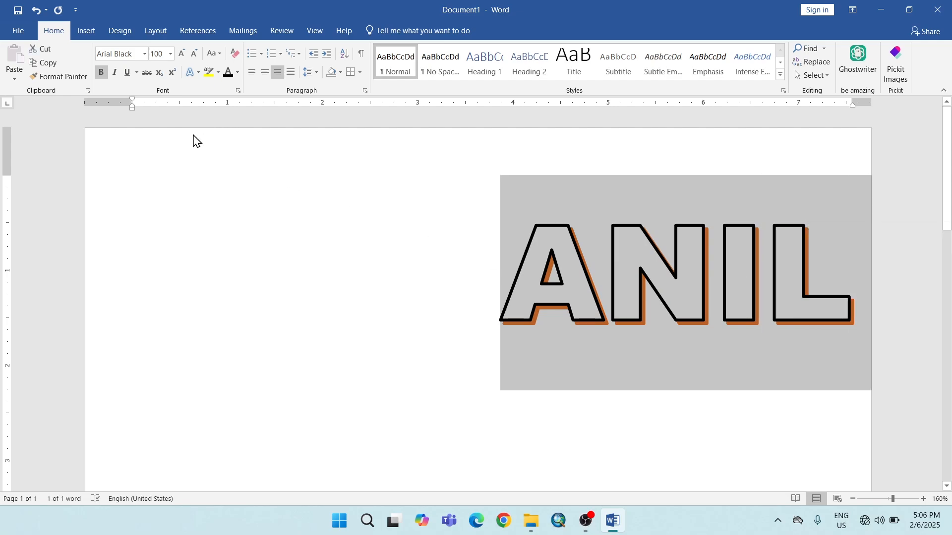
pyautogui.click(191, 73)
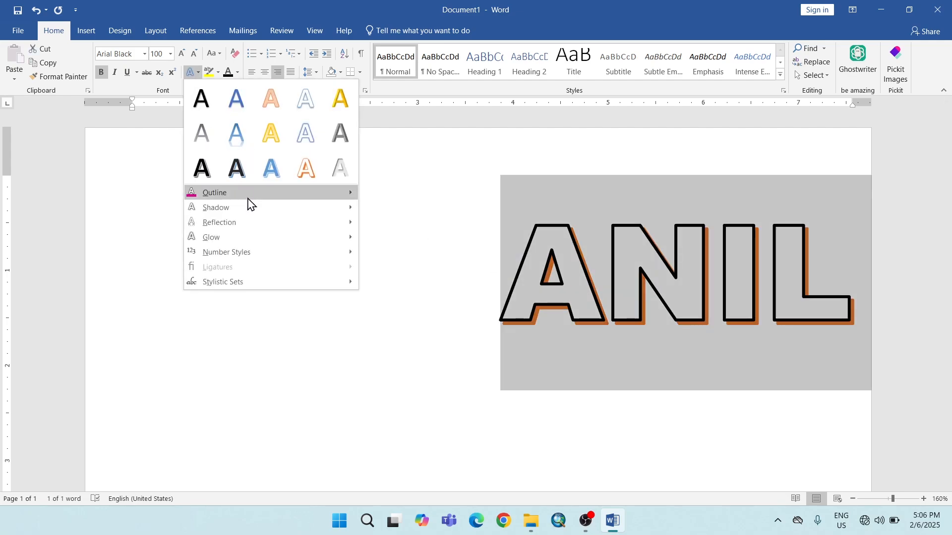
pyautogui.moveTo(255, 210)
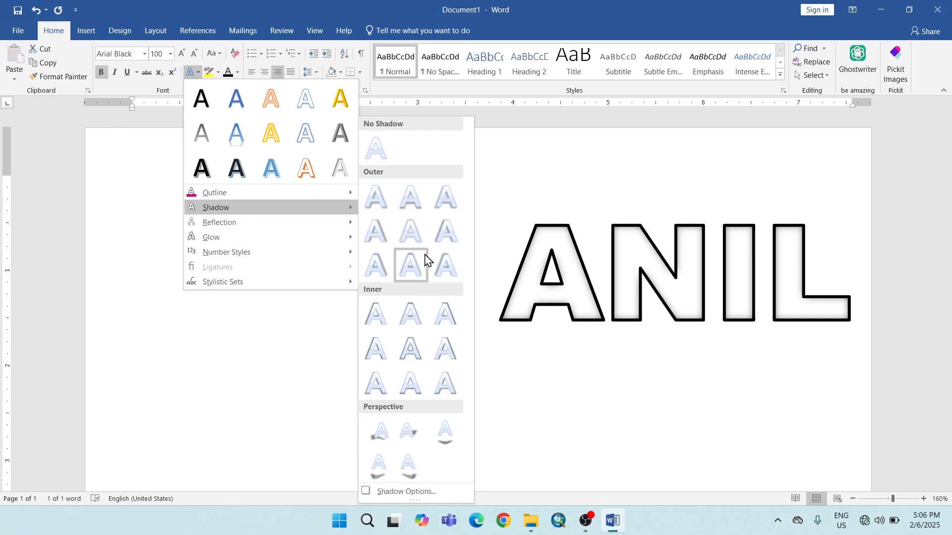
pyautogui.click(375, 232)
# Open the detailed shadow options, browse the shadow presets, and set the word's shadow color to orange.
pyautogui.click(191, 73)
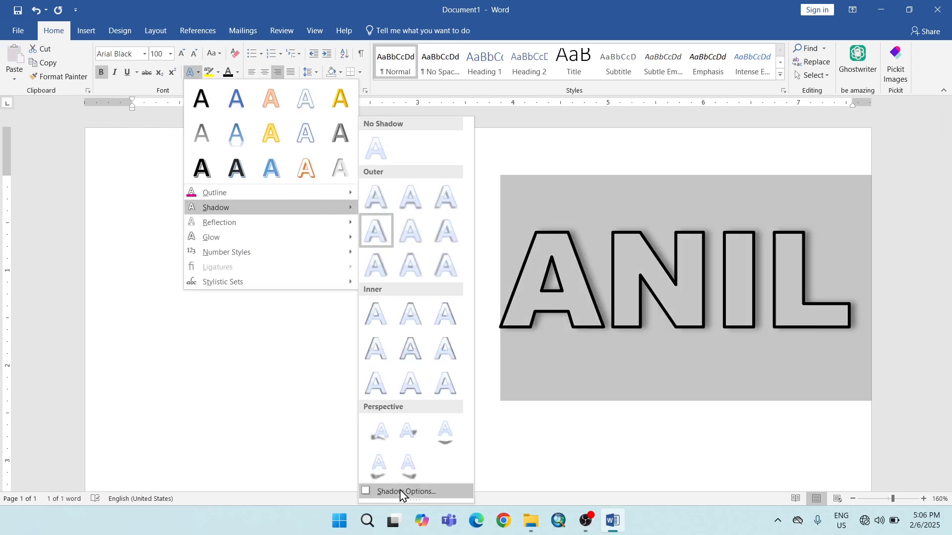
pyautogui.click(401, 492)
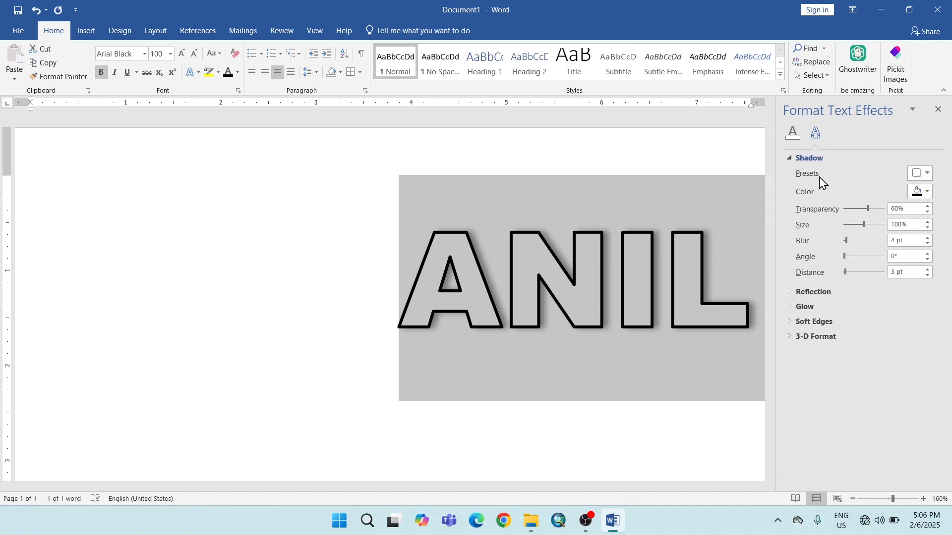
pyautogui.click(925, 174)
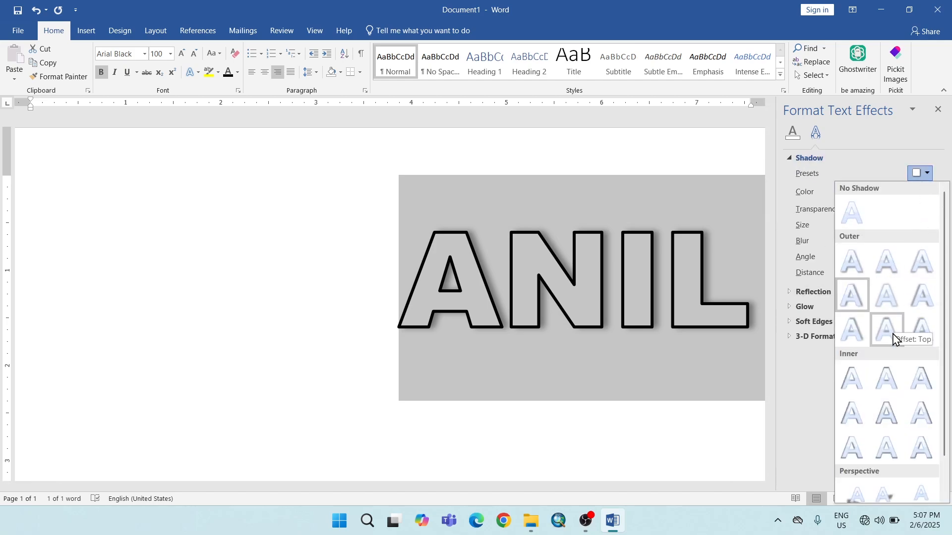
pyautogui.scroll(-1, 851, 449)
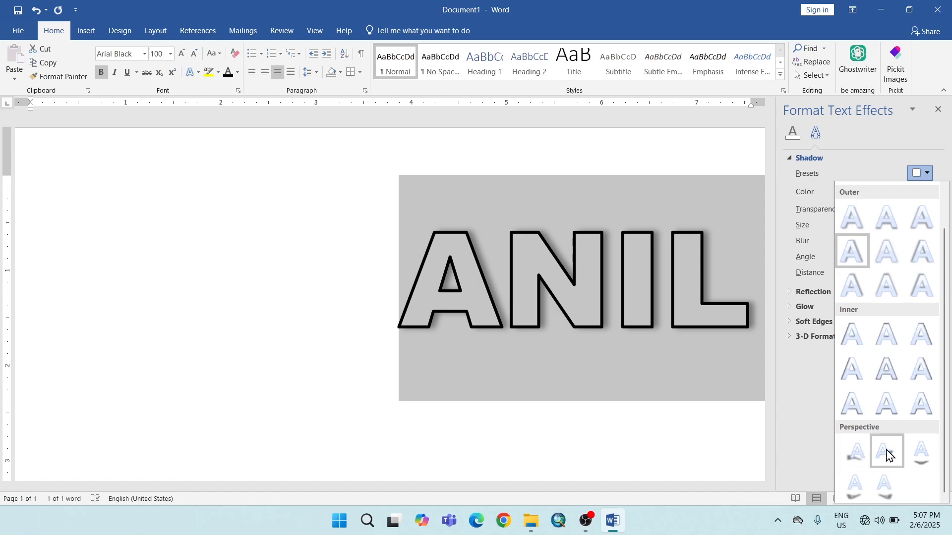
pyautogui.click(859, 178)
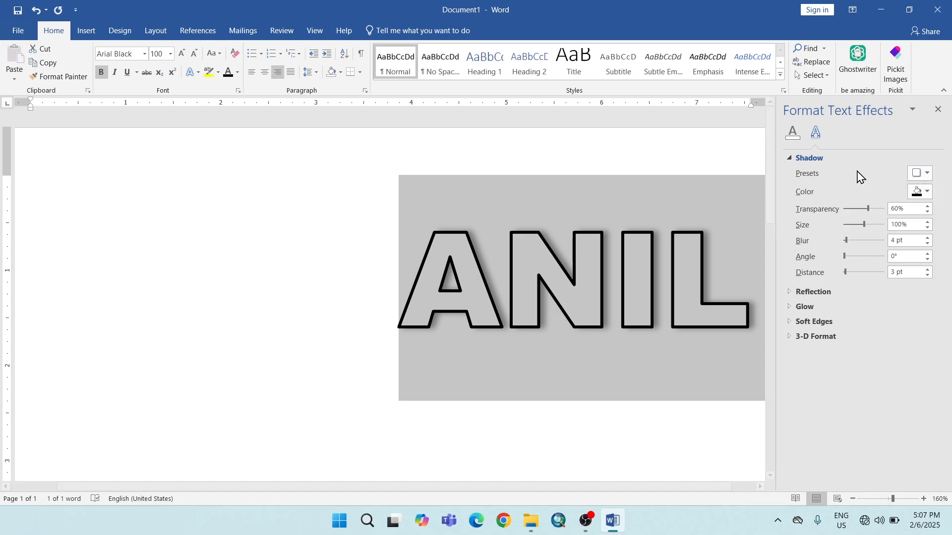
pyautogui.click(922, 193)
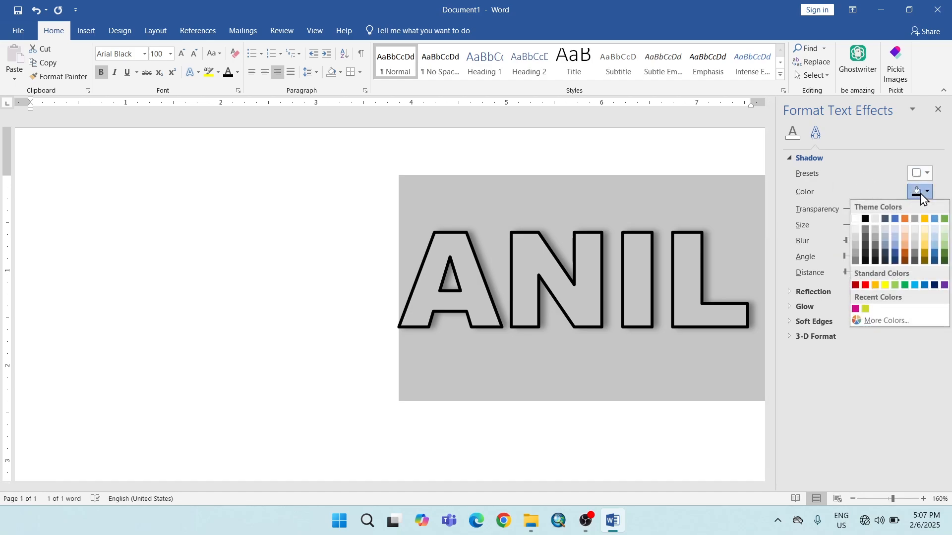
pyautogui.click(906, 219)
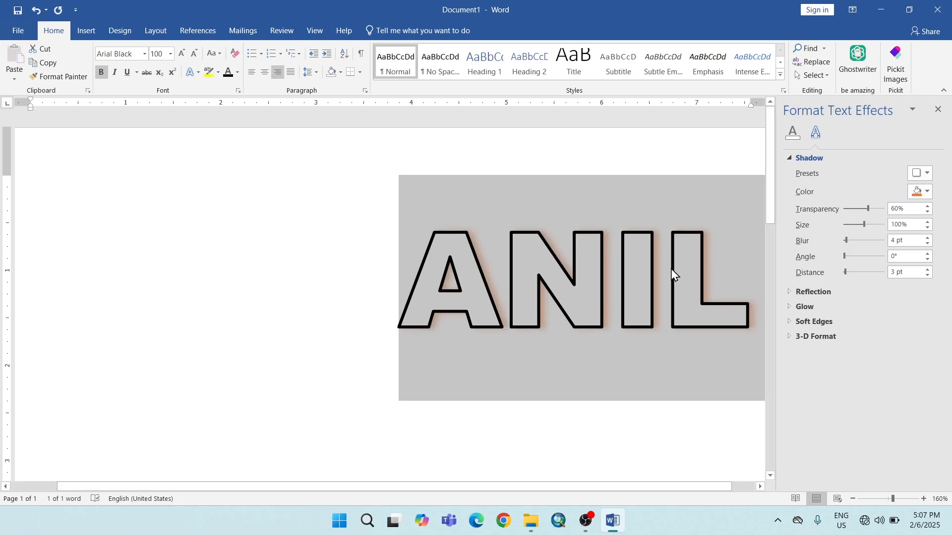
# Set the shadow's transparency to 0% and its size to 102%.
pyautogui.moveTo(869, 210); pyautogui.dragTo(833, 222)
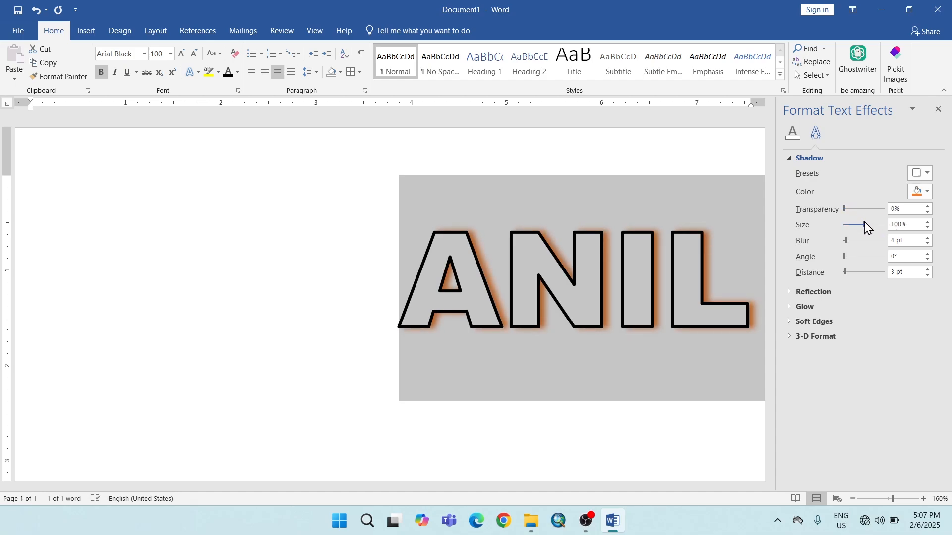
pyautogui.moveTo(868, 223)
pyautogui.mouseDown()
pyautogui.moveTo(853, 224)
pyautogui.moveTo(865, 224)
pyautogui.mouseUp()
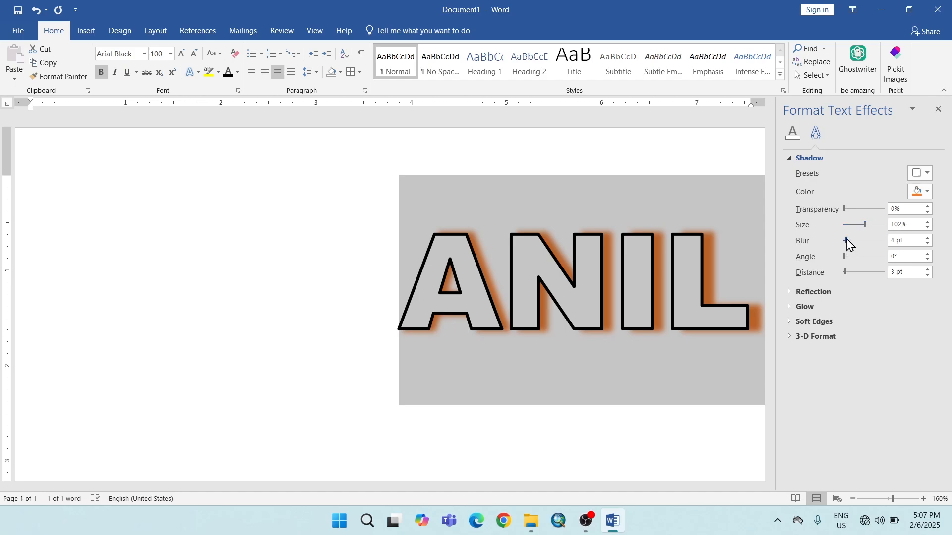
# Set the word's shadow blur to 6 pt and its distance to 8 pt, and close the text effects settings.
pyautogui.moveTo(846, 240); pyautogui.dragTo(847, 271)
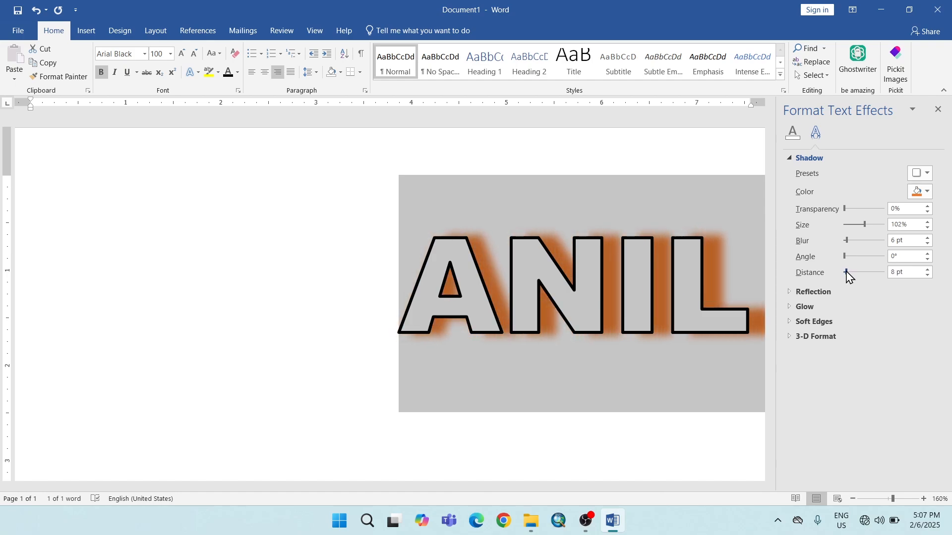
pyautogui.click(938, 109)
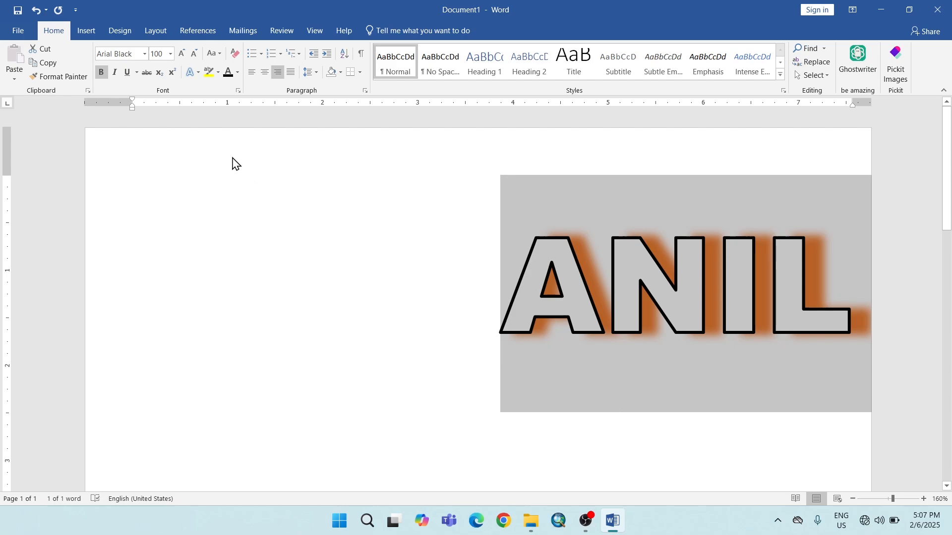
# Apply the full reflection preset with an 8 point offset to the selected word.
pyautogui.click(189, 74)
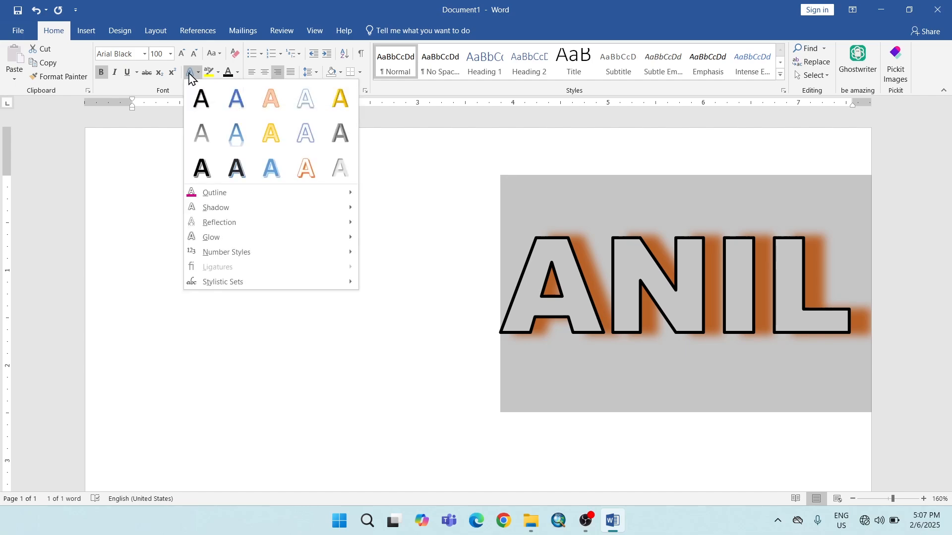
pyautogui.moveTo(281, 226)
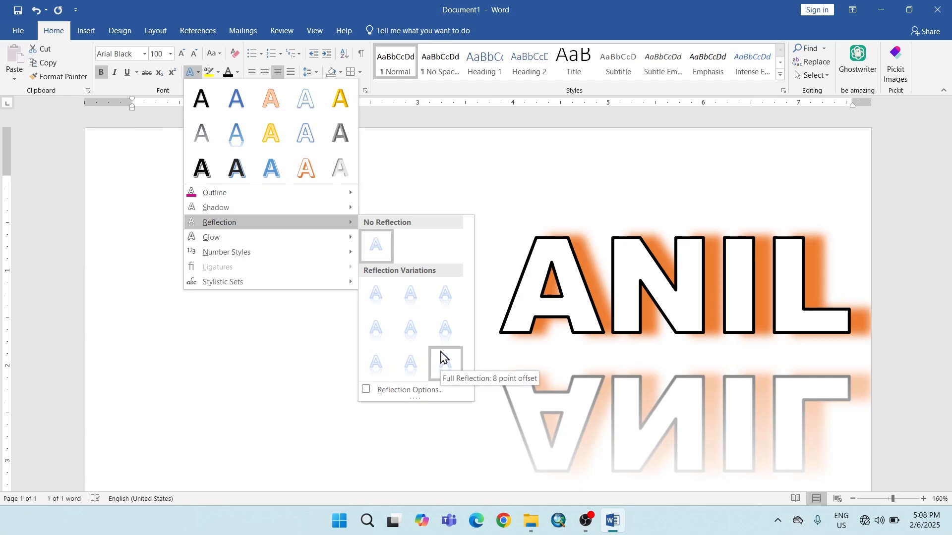
pyautogui.click(448, 369)
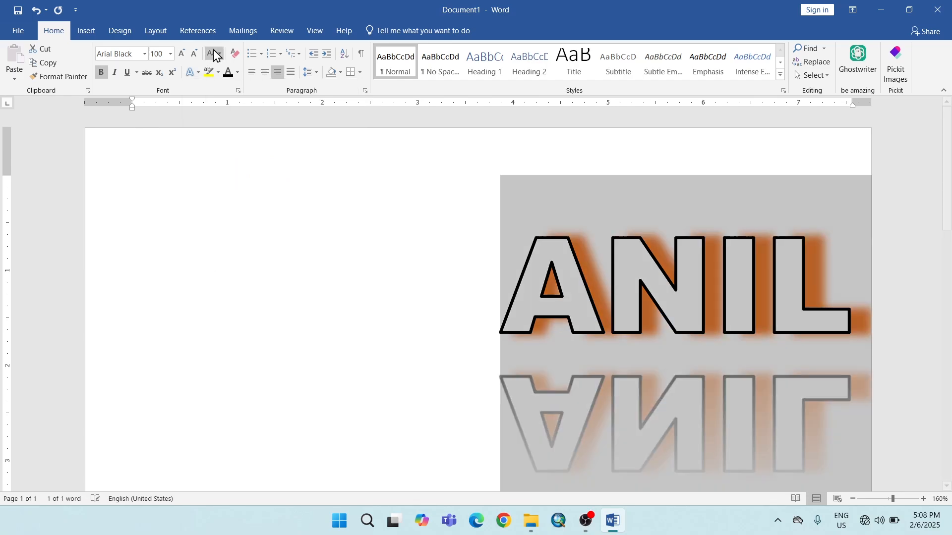
# Pick another preset in the detailed reflection options, set transparency 12%, size 87%, blur 7 pt and distance 5 pt, and close the settings.
pyautogui.click(190, 72)
pyautogui.moveTo(272, 226)
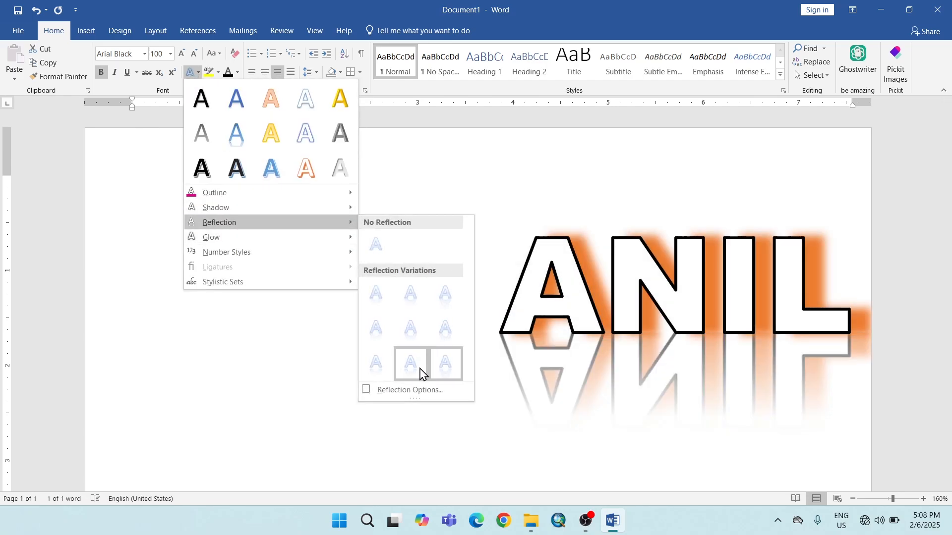
pyautogui.click(403, 392)
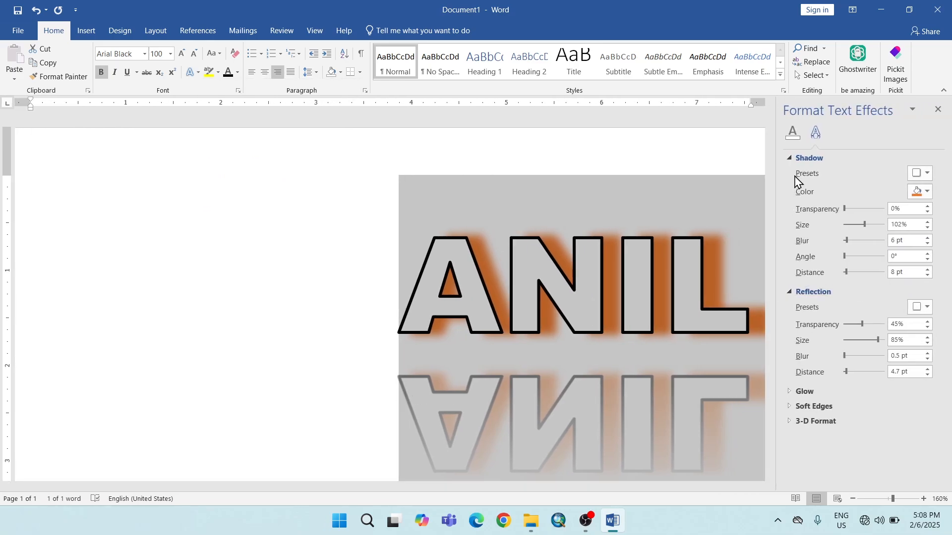
pyautogui.click(790, 158)
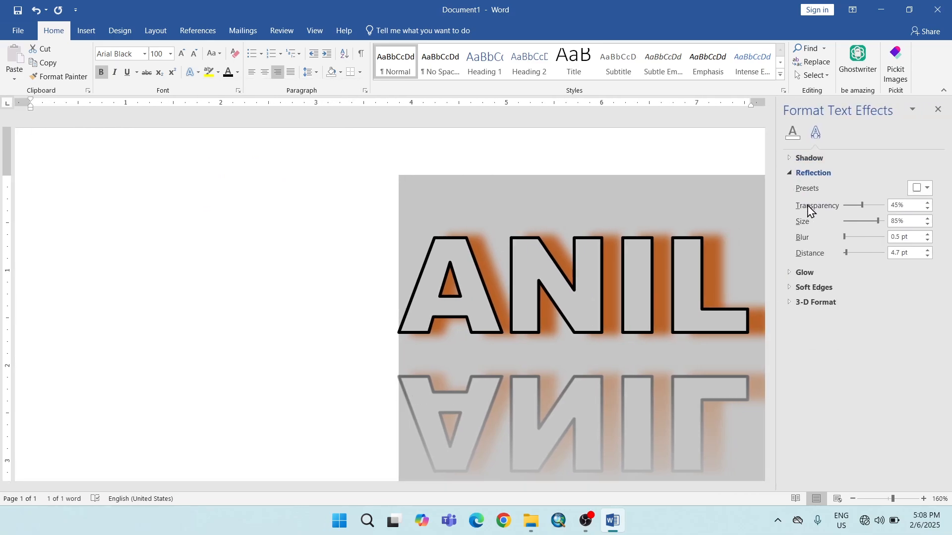
pyautogui.click(926, 188)
pyautogui.click(899, 349)
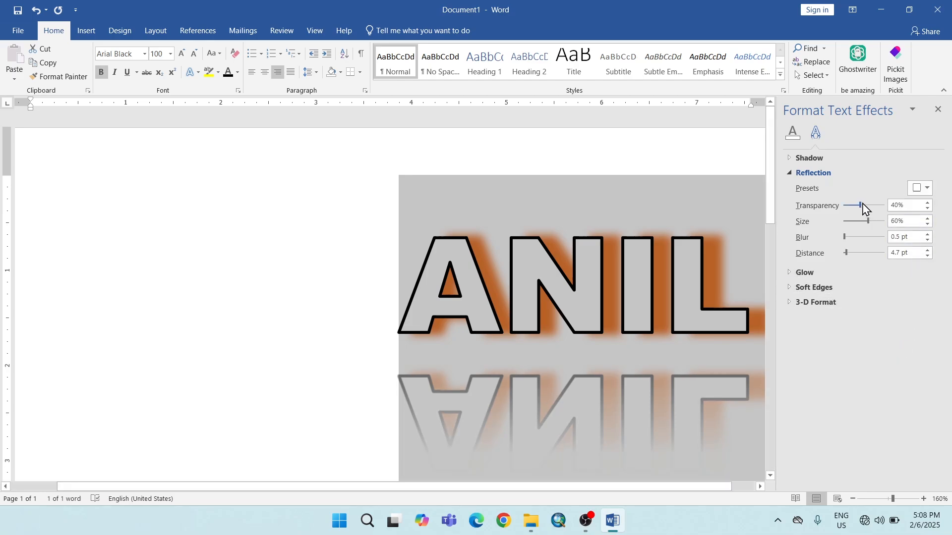
pyautogui.moveTo(859, 206); pyautogui.dragTo(847, 254)
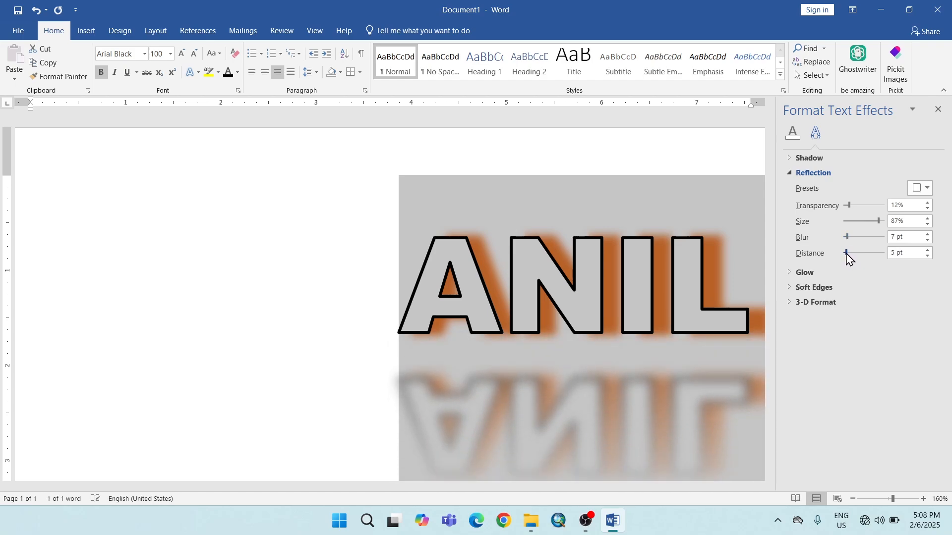
pyautogui.click(937, 110)
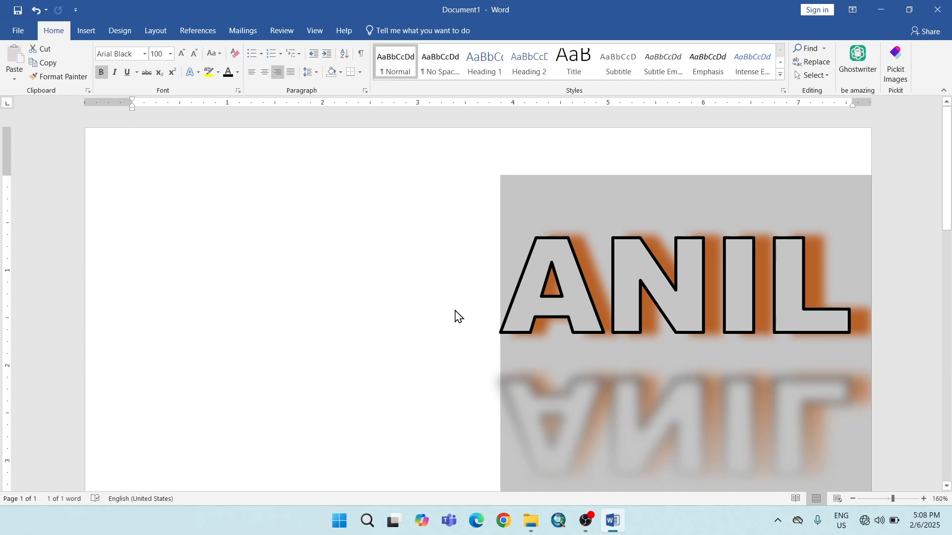
# Apply the orange 8 pt glow preset to the selected word.
pyautogui.click(193, 72)
pyautogui.moveTo(249, 239)
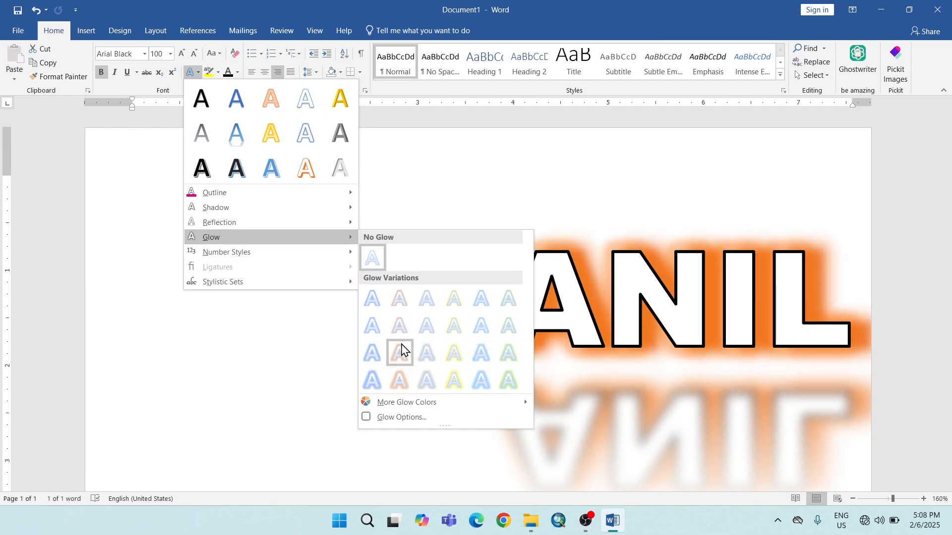
pyautogui.click(403, 328)
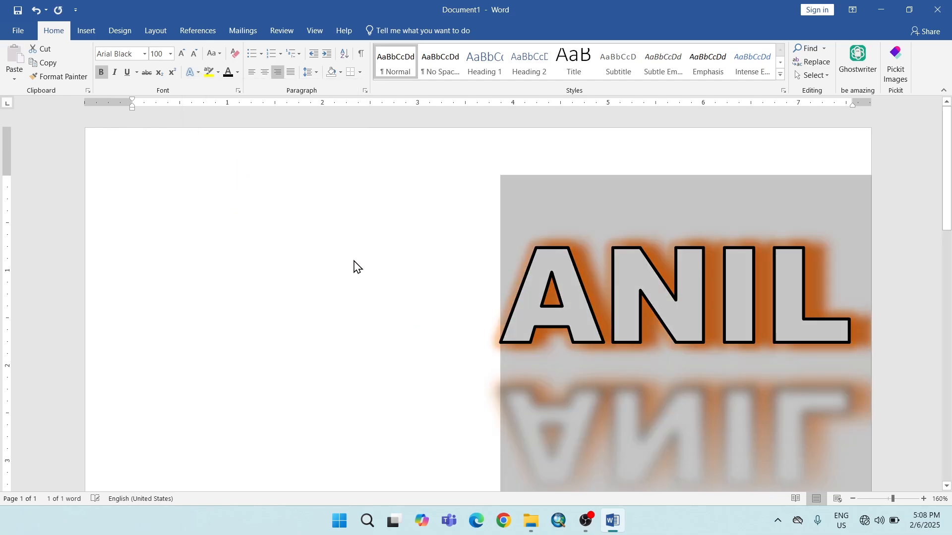
# Change the word's glow color to standard red.
pyautogui.click(192, 74)
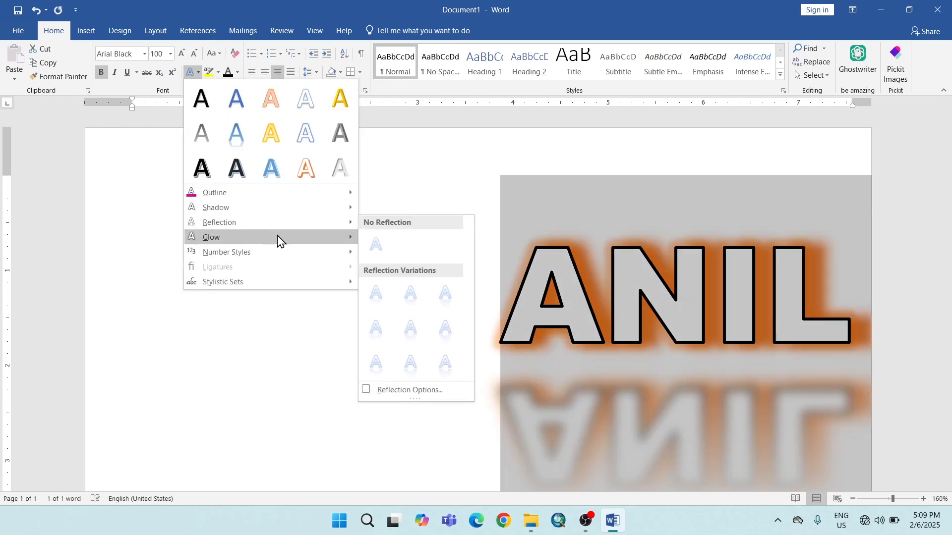
pyautogui.moveTo(425, 402)
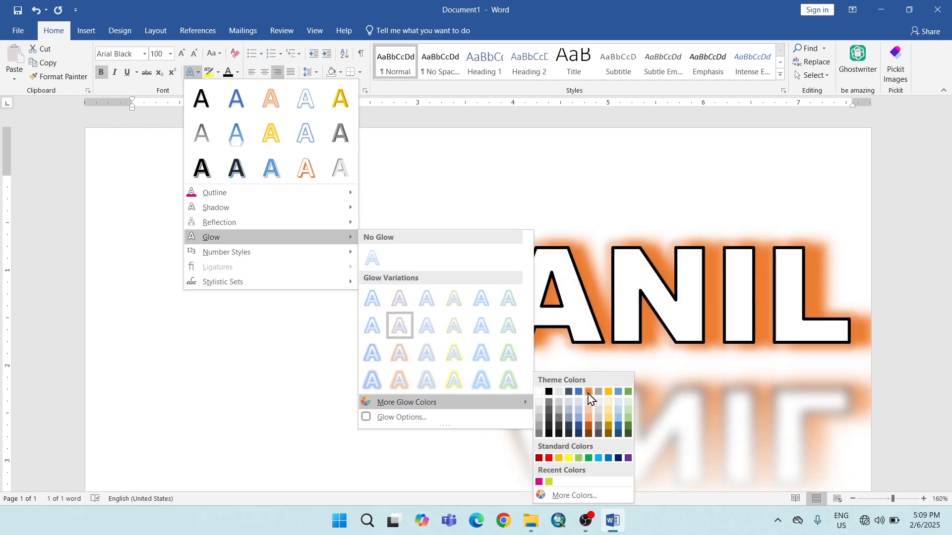
pyautogui.click(549, 459)
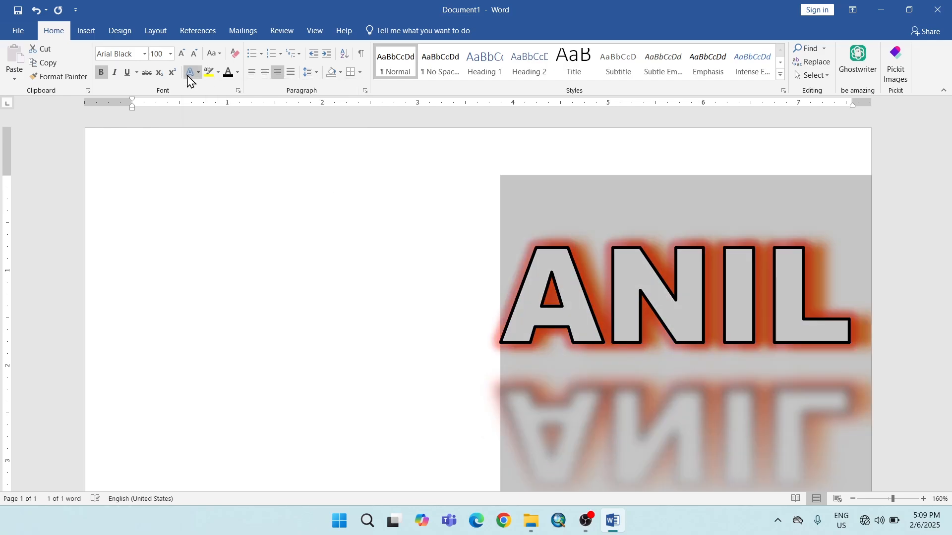
# Open the detailed glow options, collapse the reflection settings, and apply the orange 5 pt glow preset.
pyautogui.click(191, 73)
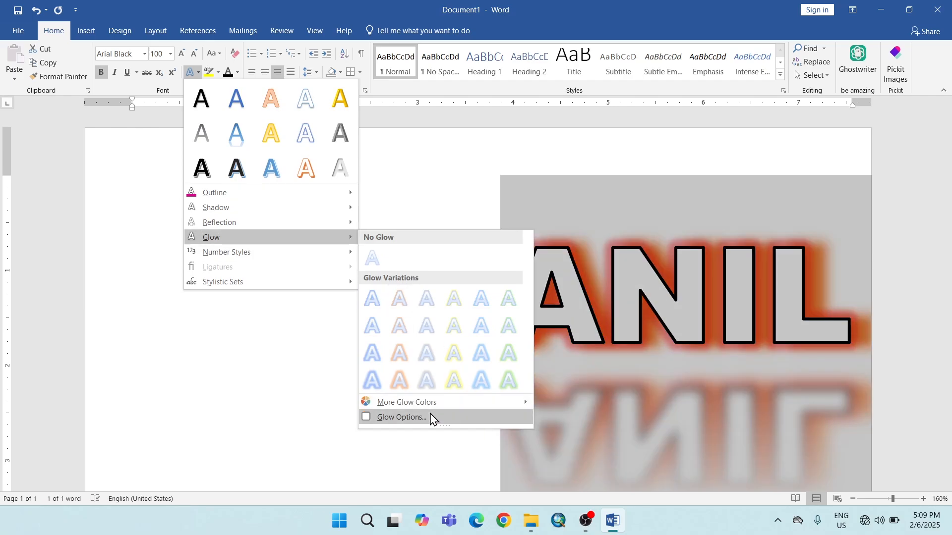
pyautogui.click(401, 418)
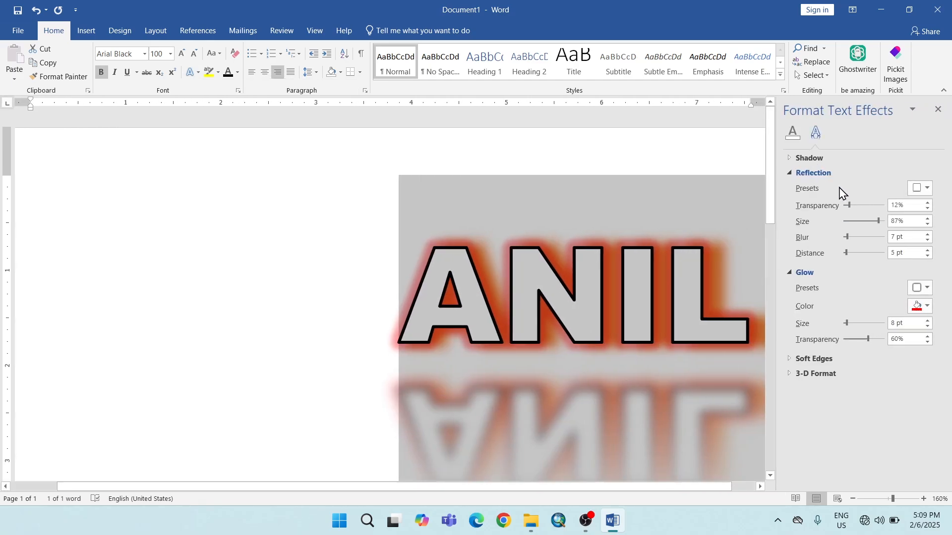
pyautogui.click(790, 173)
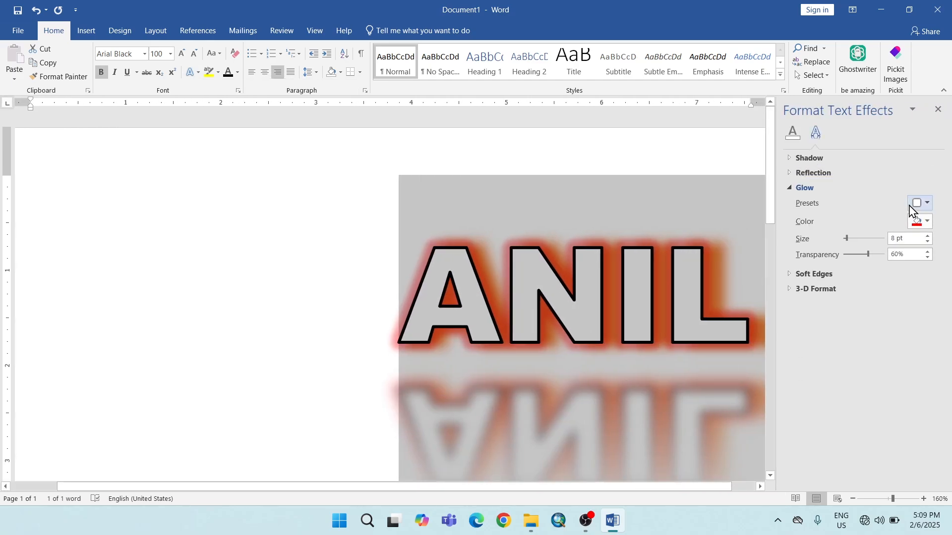
pyautogui.click(924, 207)
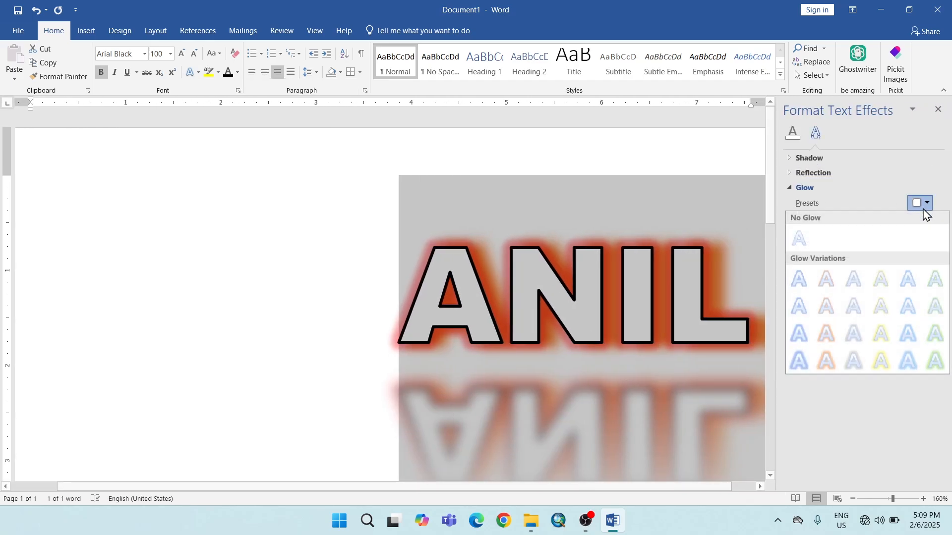
pyautogui.click(828, 284)
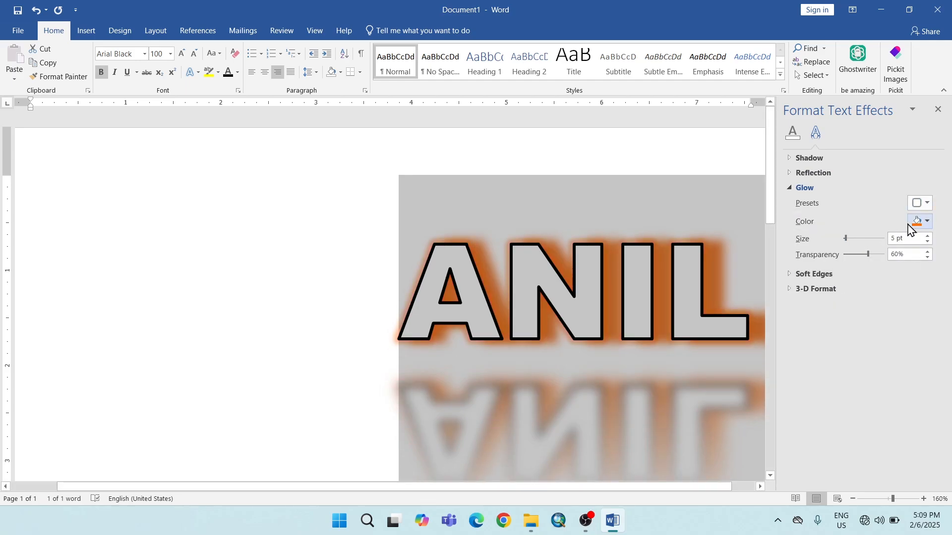
# Set the word's glow to a darker orange with a size of 36 pt and 0% transparency.
pyautogui.click(923, 221)
pyautogui.click(906, 286)
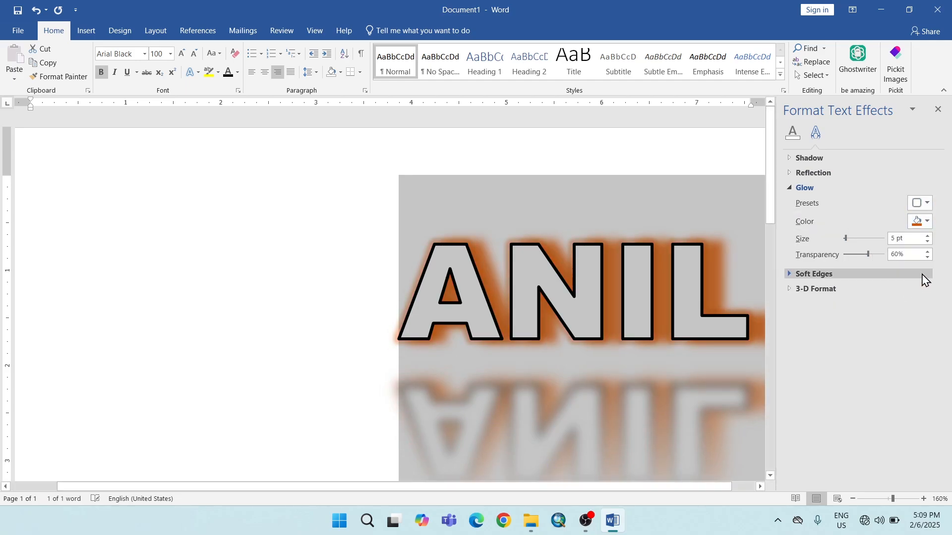
pyautogui.moveTo(847, 239)
pyautogui.mouseDown()
pyautogui.moveTo(852, 258)
pyautogui.moveTo(867, 257)
pyautogui.moveTo(843, 258)
pyautogui.mouseUp()
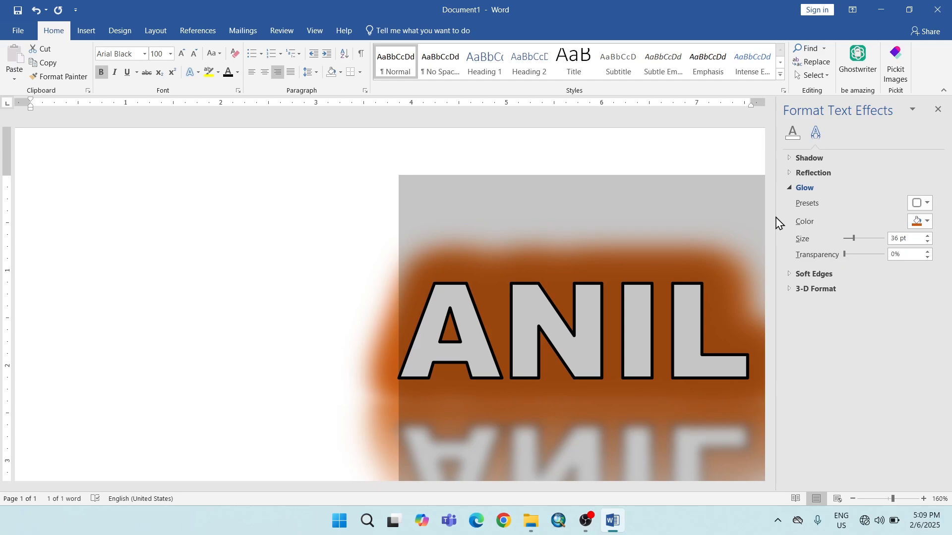
# Remove the glow from the word and close the text effects settings.
pyautogui.click(193, 73)
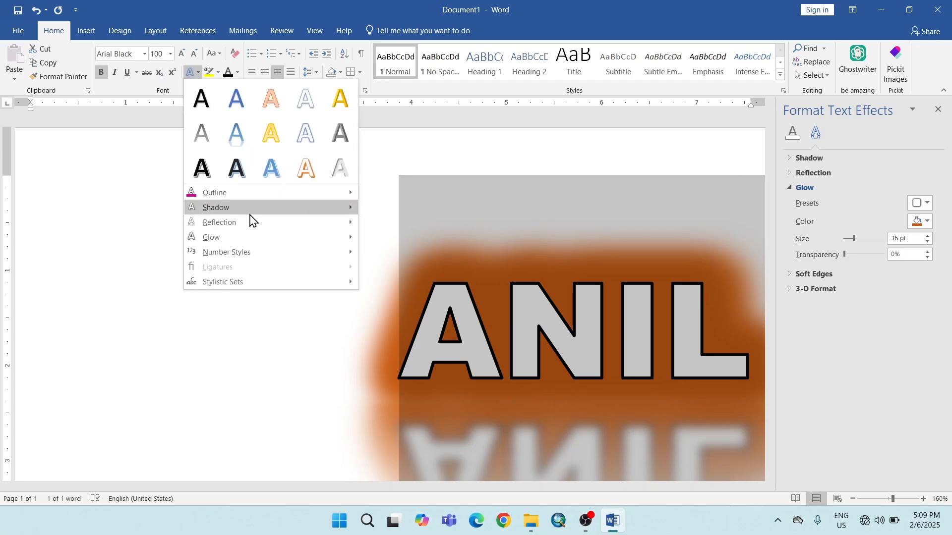
pyautogui.click(378, 255)
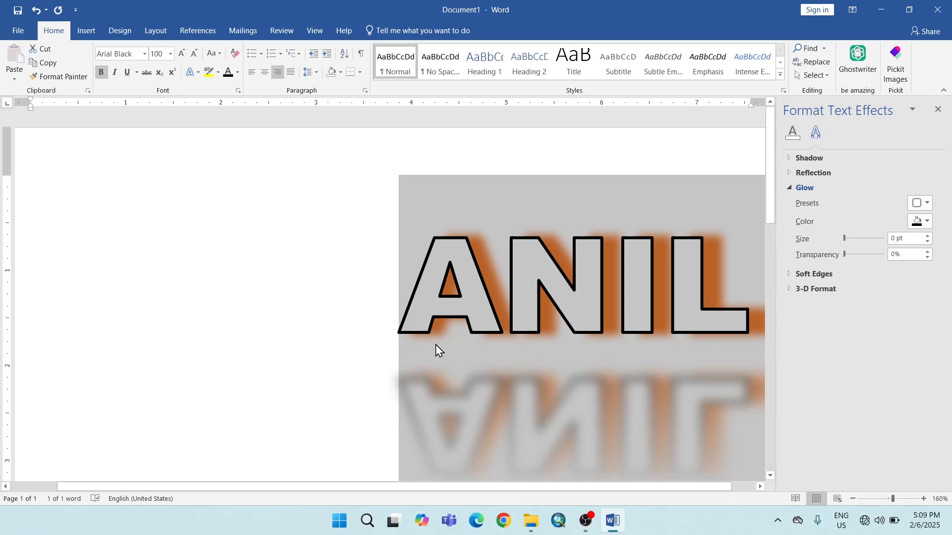
pyautogui.click(937, 112)
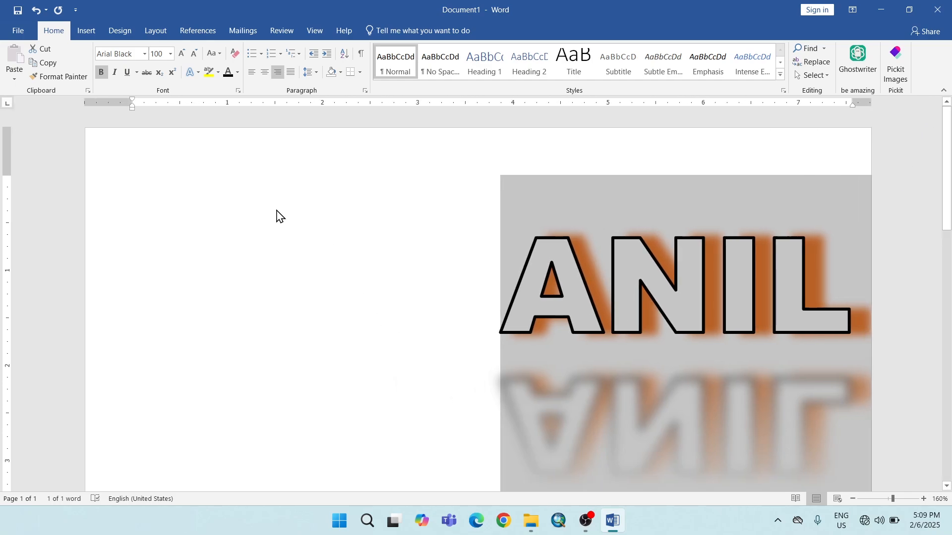
# Browse the text effect categories and show the stylistic sets available for the selected word.
pyautogui.click(191, 73)
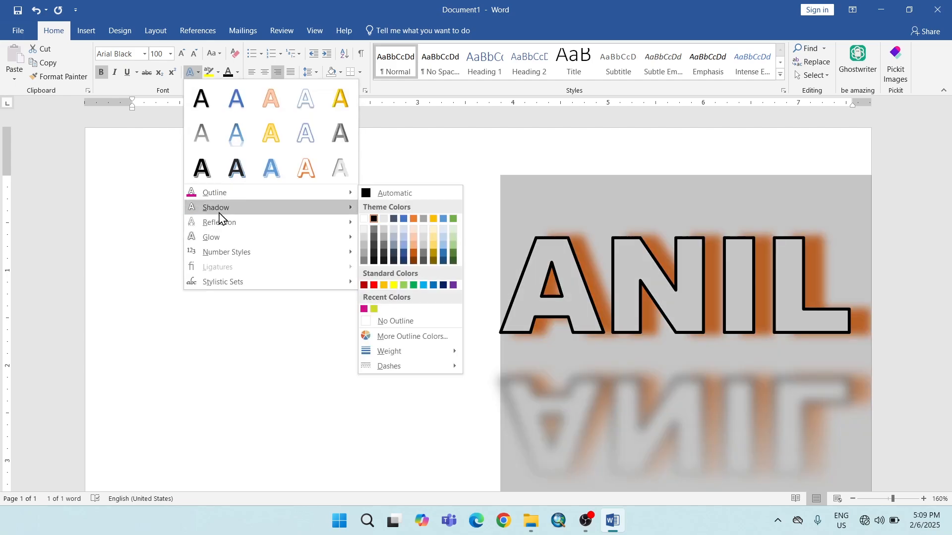
pyautogui.moveTo(214, 244)
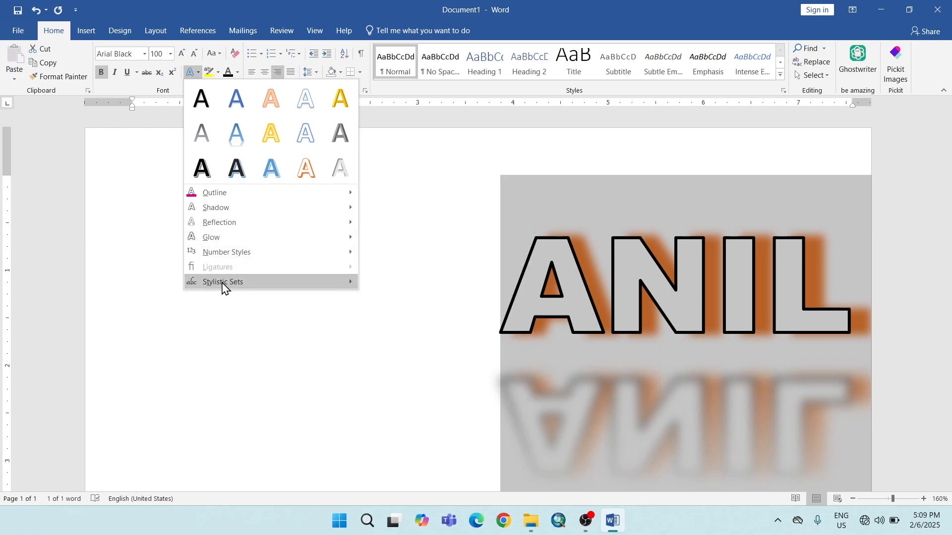
pyautogui.moveTo(216, 289)
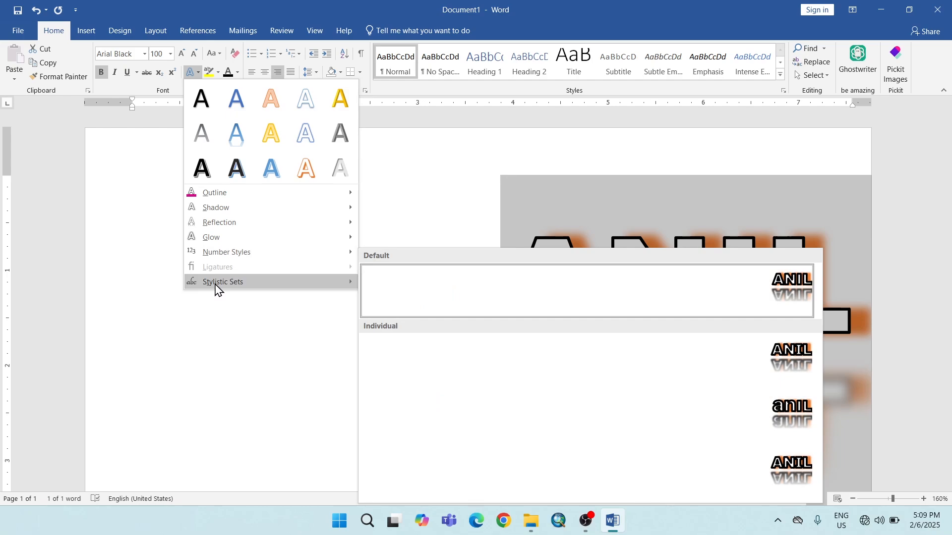